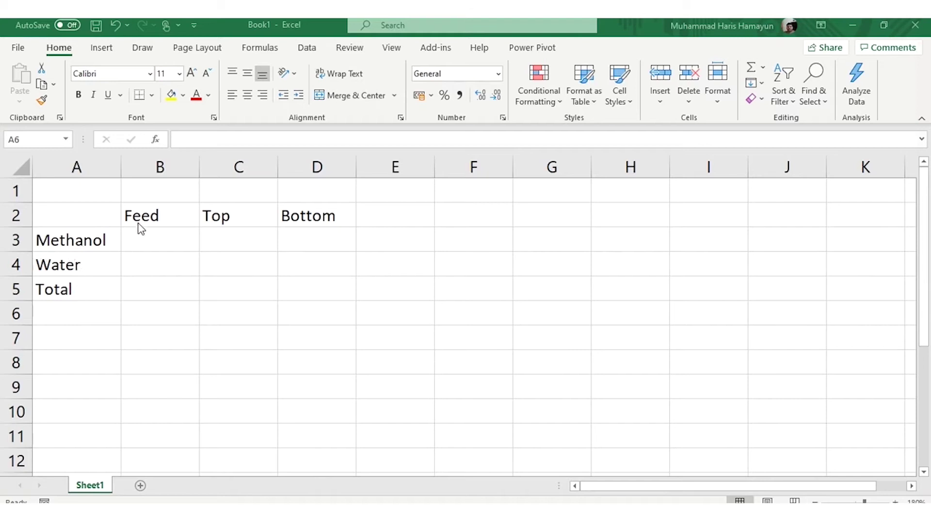
Enter 100 as the feed total in B5 and =0.5*B5 for feed methanol and water in B3 and B4
{"action": "left_click", "coordinate": [159, 285]}
{"action": "type", "text": "100"}
{"action": "key", "text": "Return"}
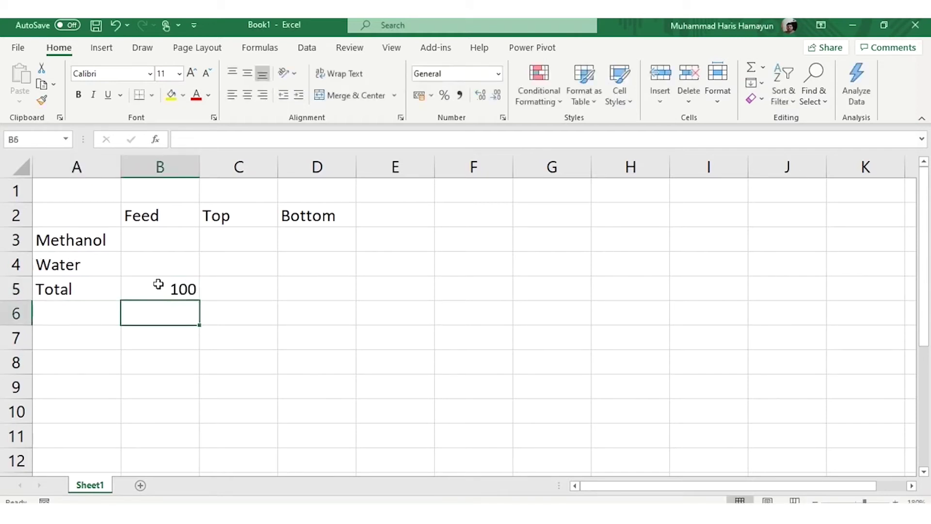
{"action": "key", "text": "Up"}
{"action": "key", "text": "Up"}
{"action": "key", "text": "Up"}
{"action": "type", "text": "=0.5*"}
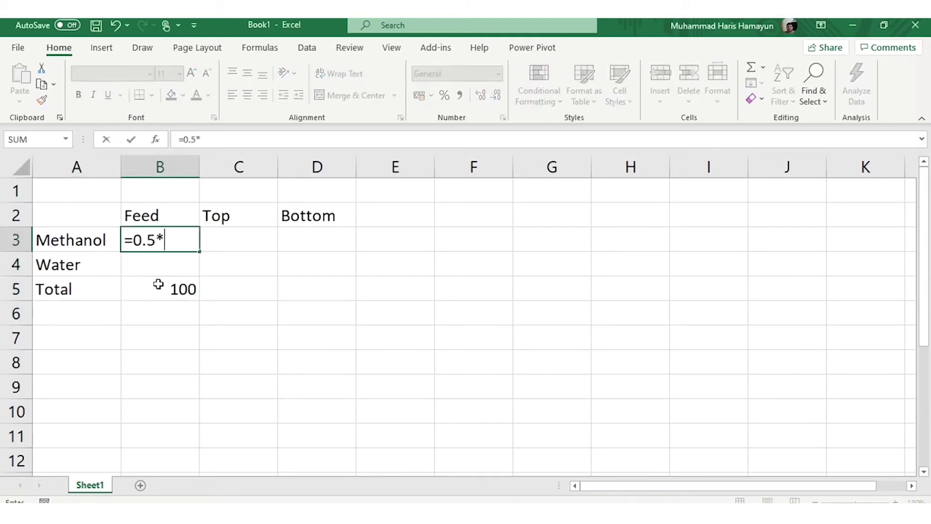
{"action": "key", "text": "Down"}
{"action": "key", "text": "Down"}
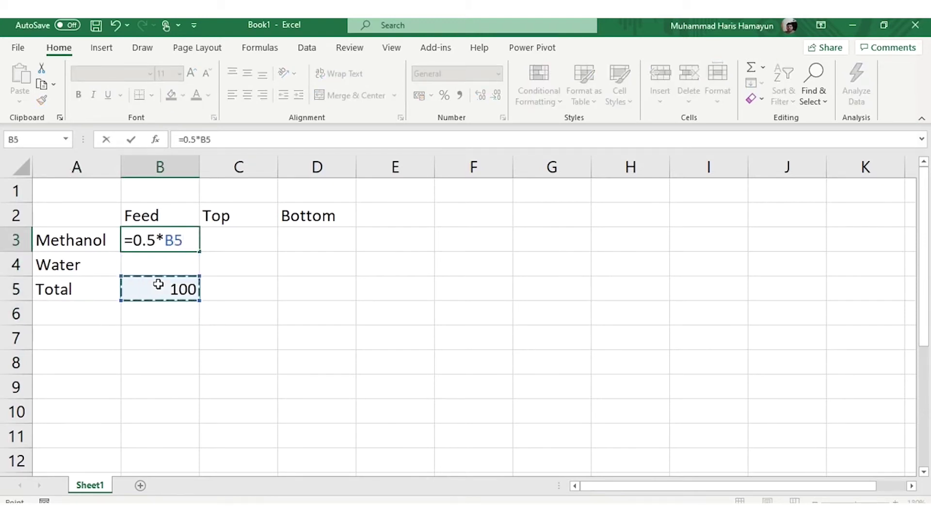
{"action": "key", "text": "Return"}
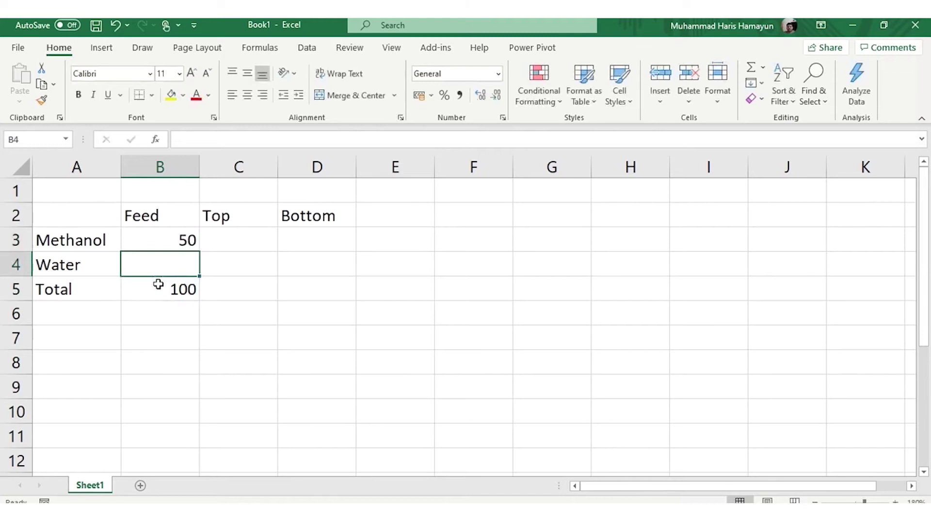
{"action": "type", "text": "=0.5*"}
{"action": "key", "text": "Down"}
{"action": "key", "text": "Return"}
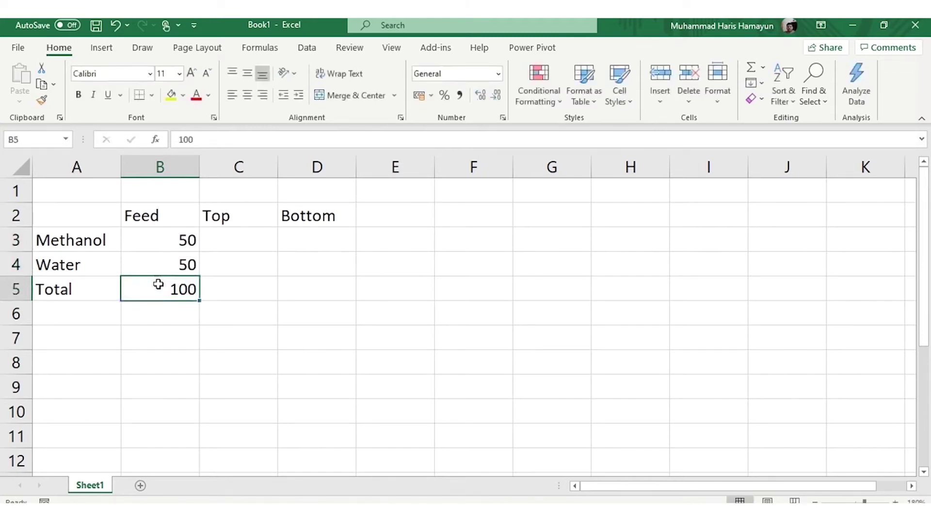
Enter 50 as the top total in C5, with =0.99*C5 methanol and =0.01*C5 water
{"action": "key", "text": "Right"}
{"action": "type", "text": "50"}
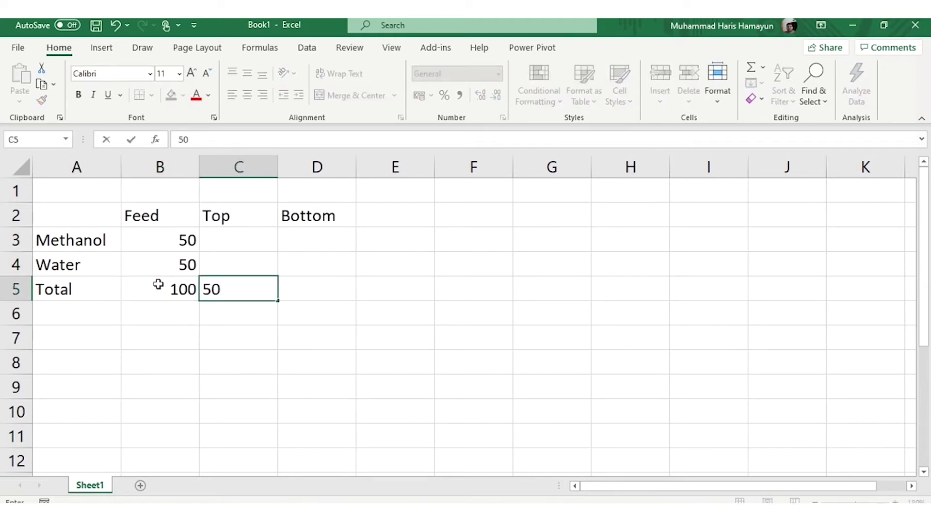
{"action": "key", "text": "Return"}
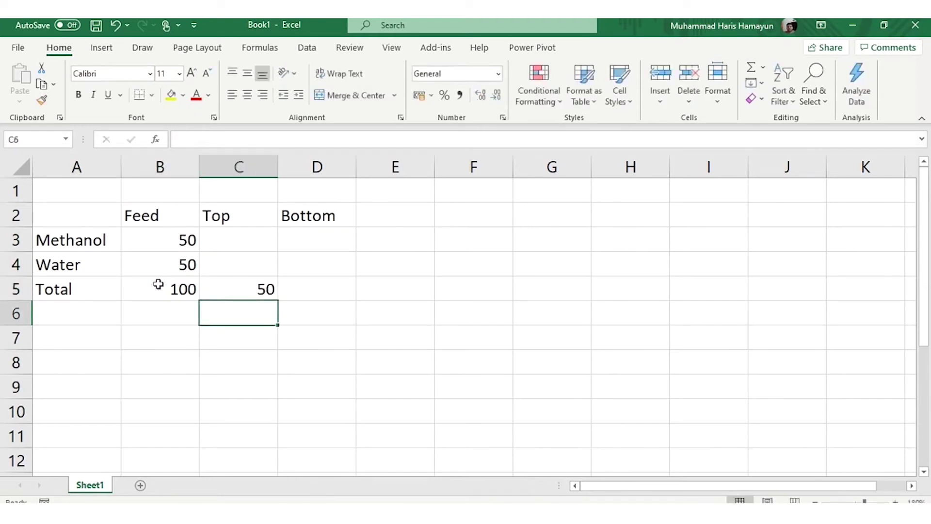
{"action": "key", "text": "Up"}
{"action": "key", "text": "Up"}
{"action": "key", "text": "Up"}
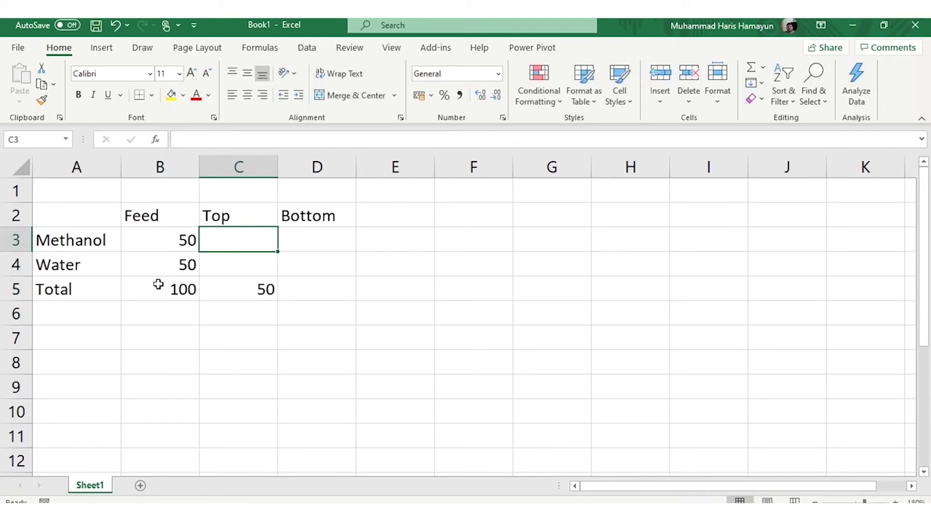
{"action": "type", "text": "=0.99*"}
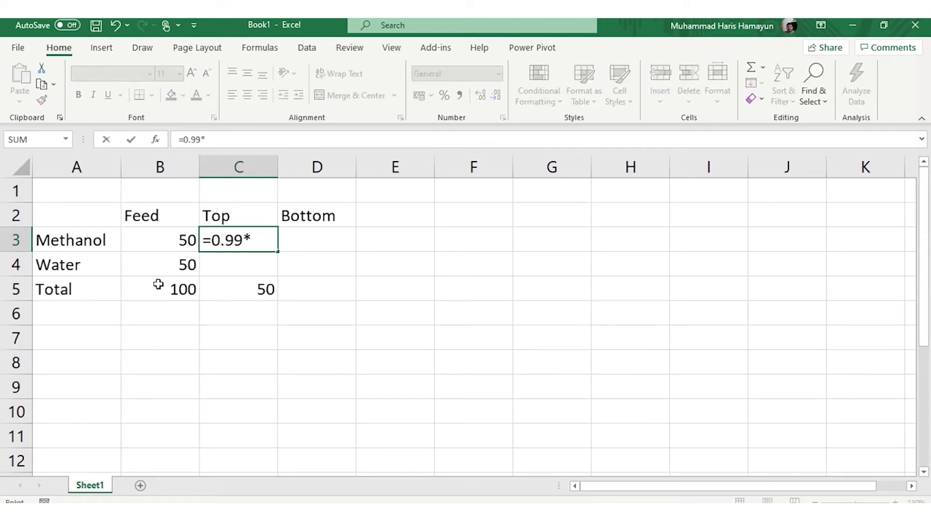
{"action": "key", "text": "Down"}
{"action": "key", "text": "Down"}
{"action": "key", "text": "Return"}
{"action": "type", "text": "="}
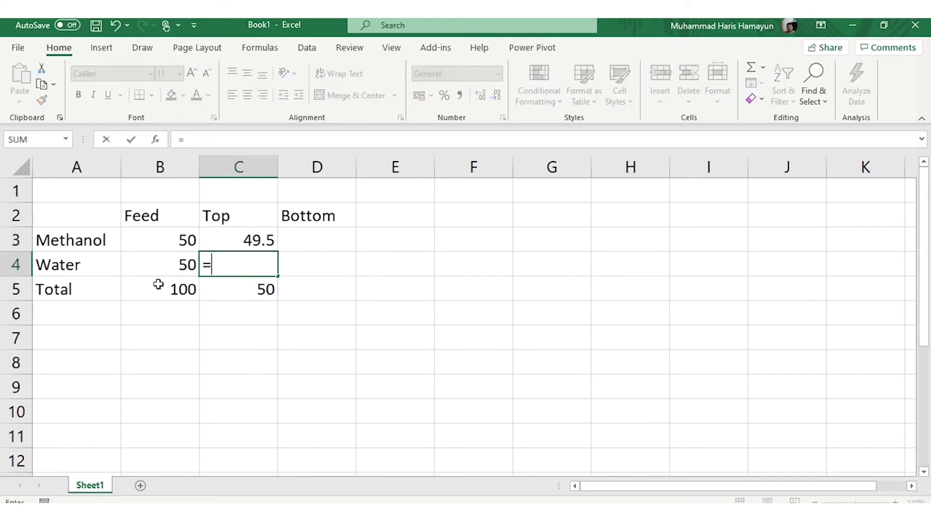
{"action": "type", "text": "0.01*"}
{"action": "key", "text": "Down"}
{"action": "key", "text": "Return"}
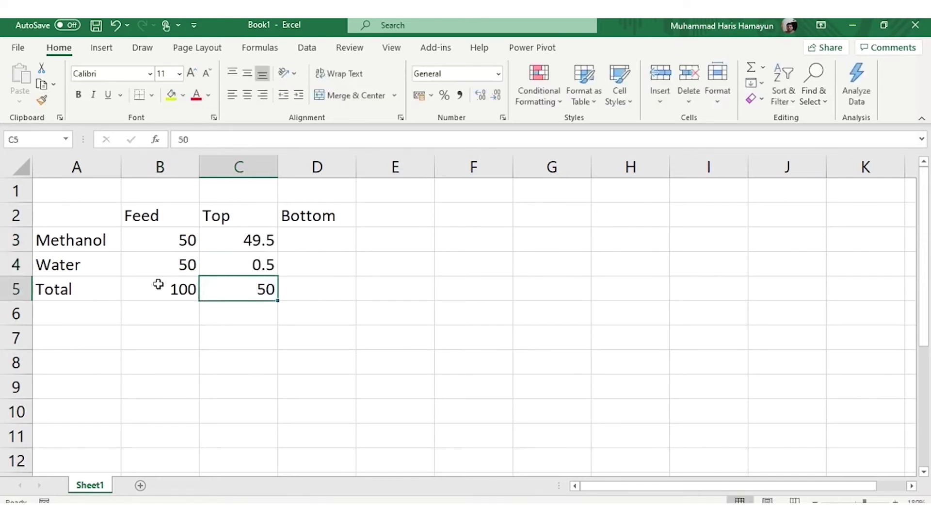
{"action": "key", "text": "Up"}
{"action": "key", "text": "Up"}
{"action": "key", "text": "shift+Down"}
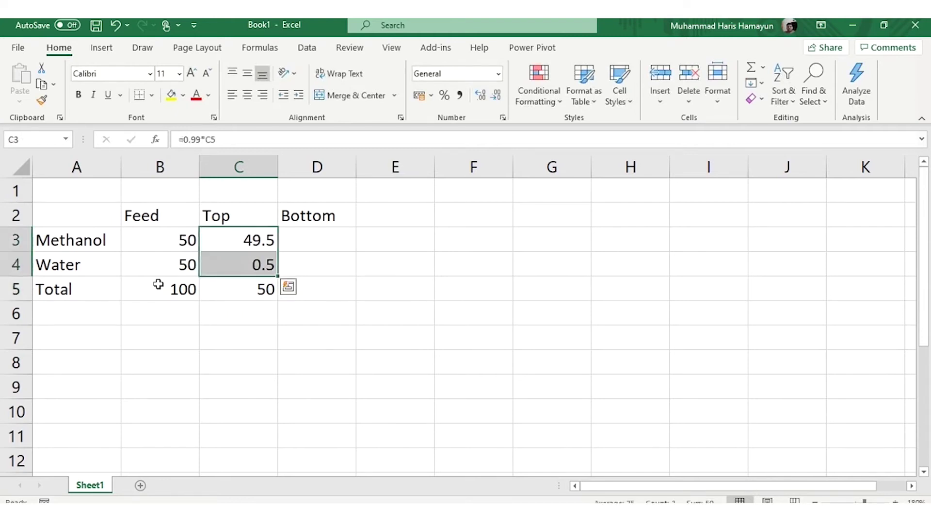
{"action": "key", "text": "Down"}
{"action": "key", "text": "Down"}
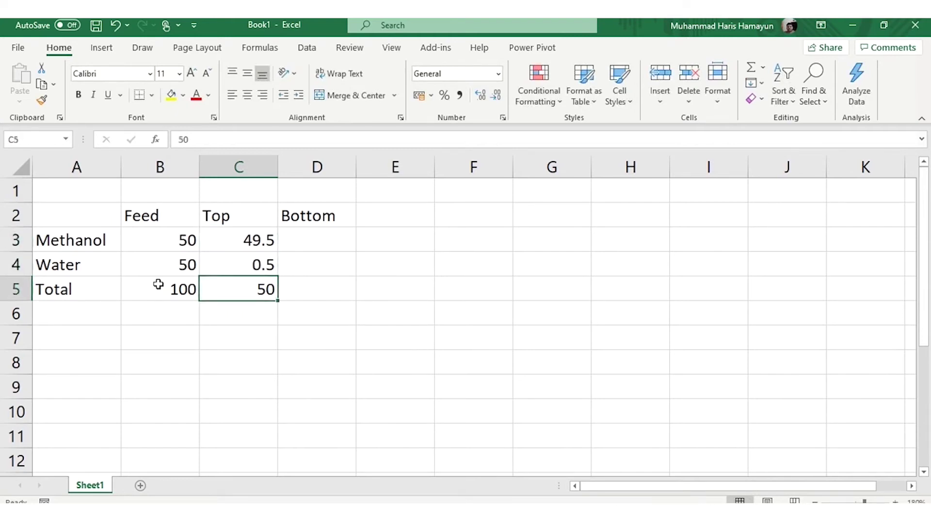
Compute the bottom total in D5 as =B5-C5
{"action": "key", "text": "Right"}
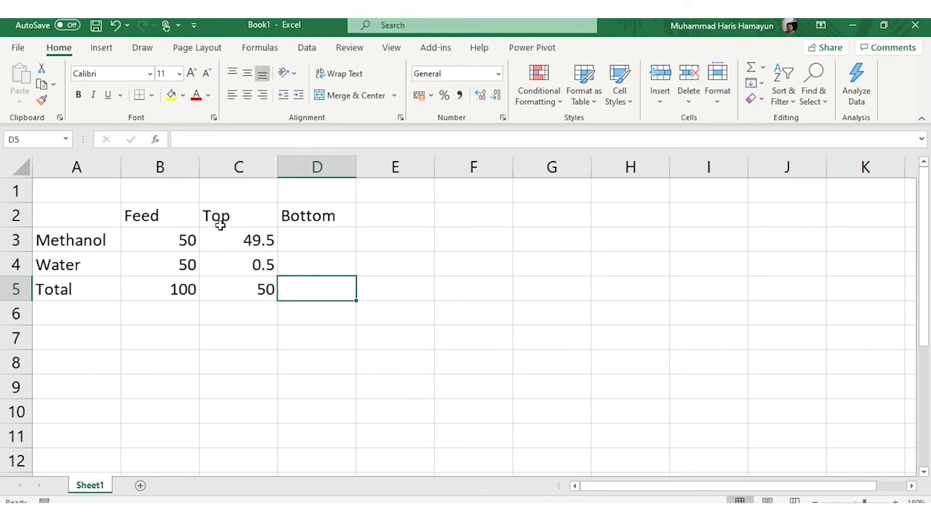
{"action": "type", "text": "="}
{"action": "key", "text": "Left"}
{"action": "key", "text": "Left"}
{"action": "type", "text": "-"}
{"action": "key", "text": "Left"}
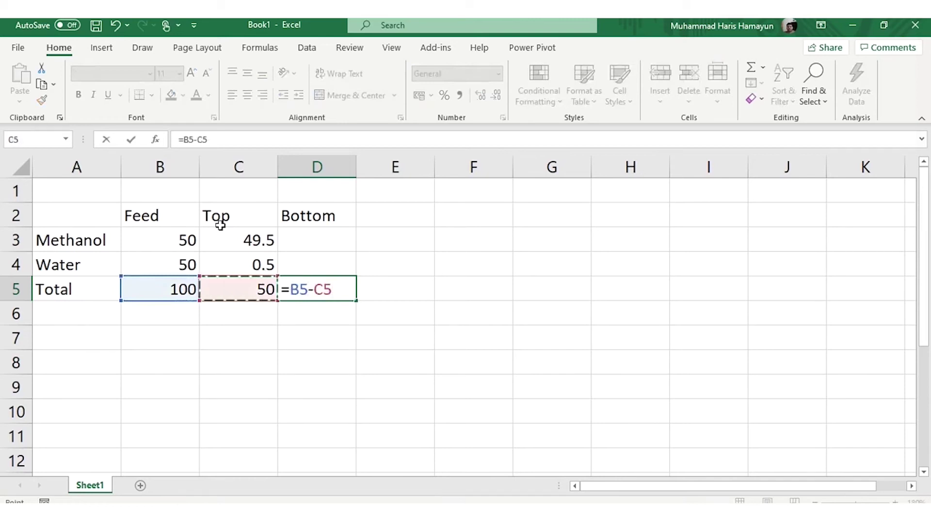
{"action": "key", "text": "Return"}
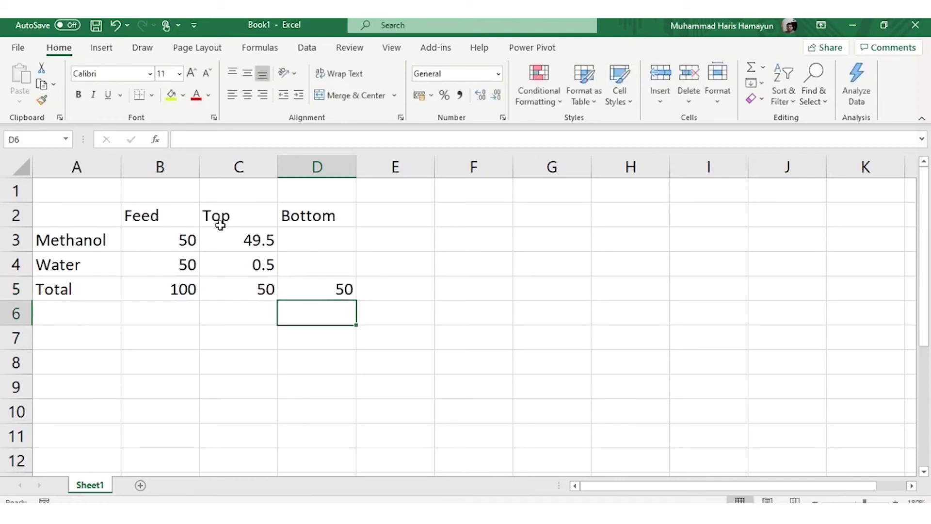
Compute bottom methanol =B3-C3 and bottom water =B4-C4, giving 0.5 and 49.5
{"action": "key", "text": "Up"}
{"action": "key", "text": "Up"}
{"action": "key", "text": "Up"}
{"action": "type", "text": "="}
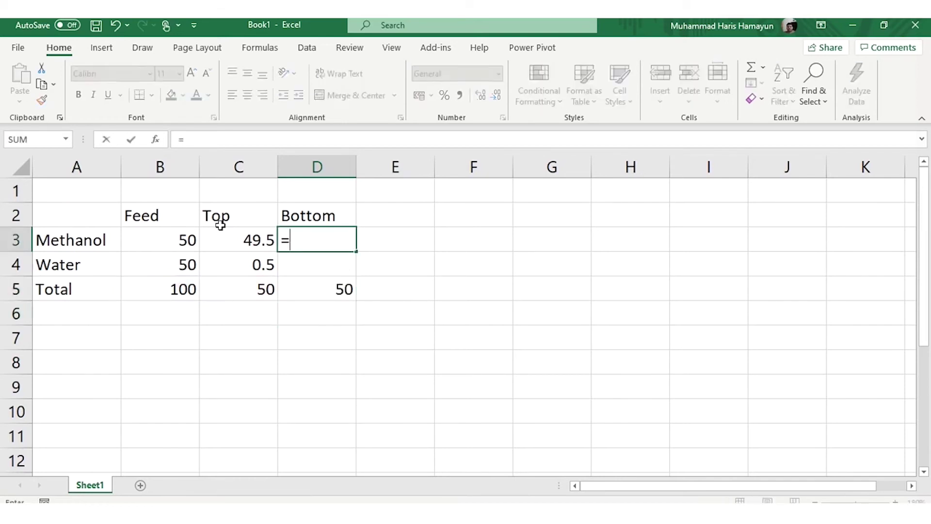
{"action": "key", "text": "Left"}
{"action": "key", "text": "Left"}
{"action": "type", "text": "-"}
{"action": "key", "text": "Left"}
{"action": "key", "text": "Return"}
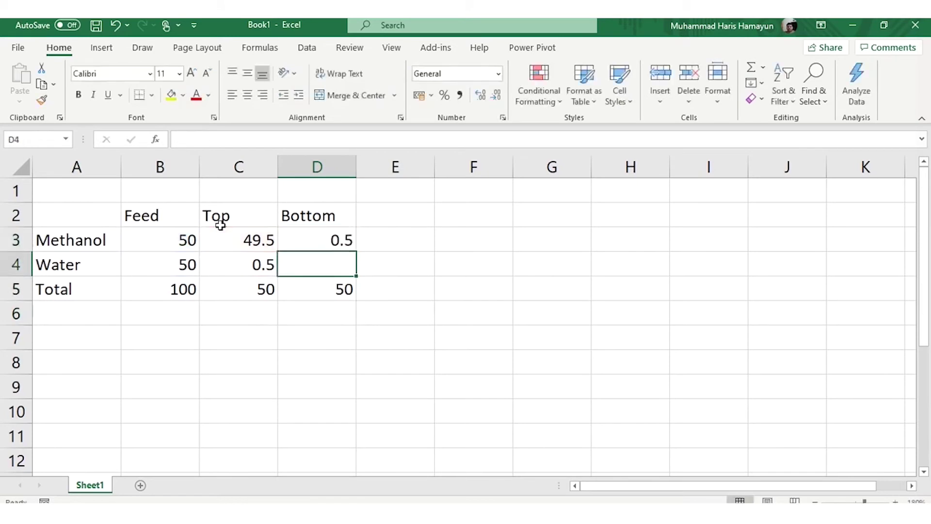
{"action": "type", "text": "="}
{"action": "key", "text": "Left"}
{"action": "key", "text": "Left"}
{"action": "type", "text": "-"}
{"action": "key", "text": "Left"}
{"action": "key", "text": "Return"}
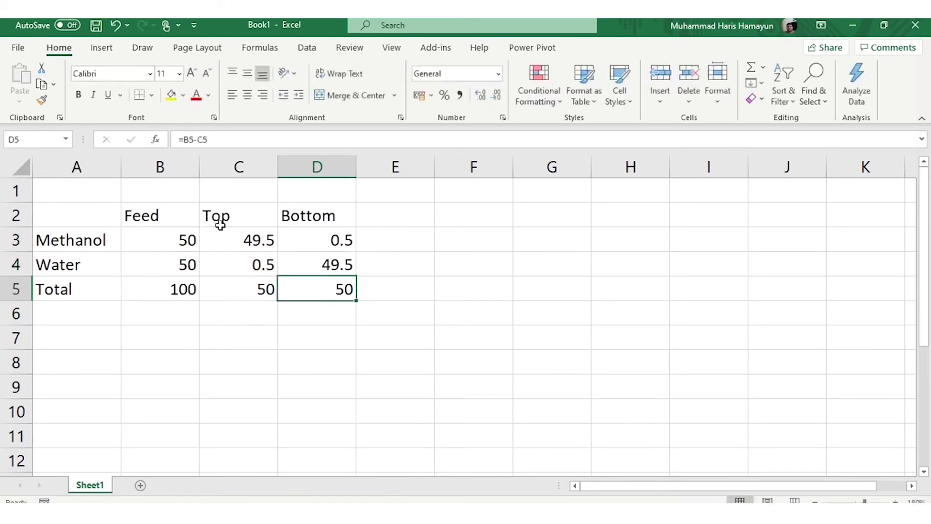
Start a formula in C7 for the top methanol composition
{"action": "key", "text": "Left"}
{"action": "key", "text": "Down"}
{"action": "key", "text": "Down"}
{"action": "type", "text": "="}
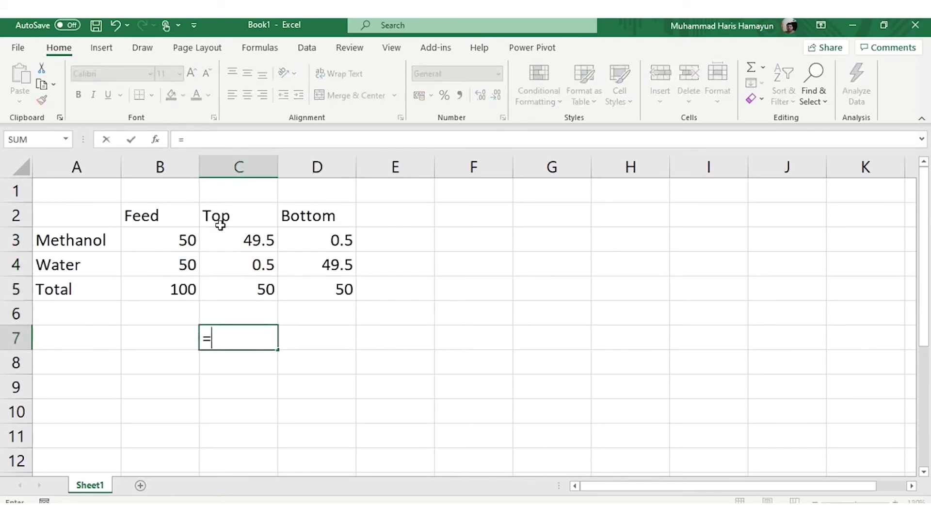
Finish the top compositions =C3/C5 and =C4/C5 in C7:C8, giving 0.99 and 0.01
{"action": "key", "text": "Up"}
{"action": "key", "text": "Up"}
{"action": "key", "text": "Up"}
{"action": "key", "text": "Up"}
{"action": "type", "text": "/"}
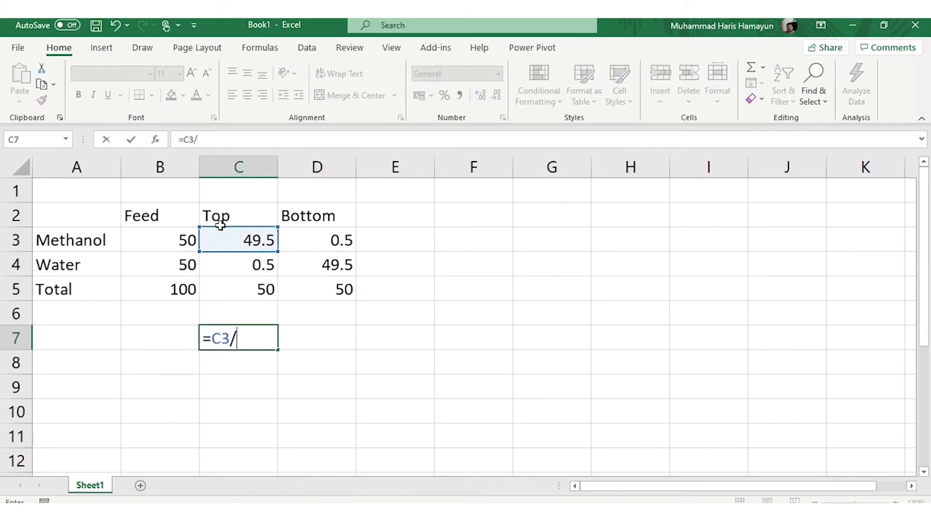
{"action": "key", "text": "Up"}
{"action": "key", "text": "Up"}
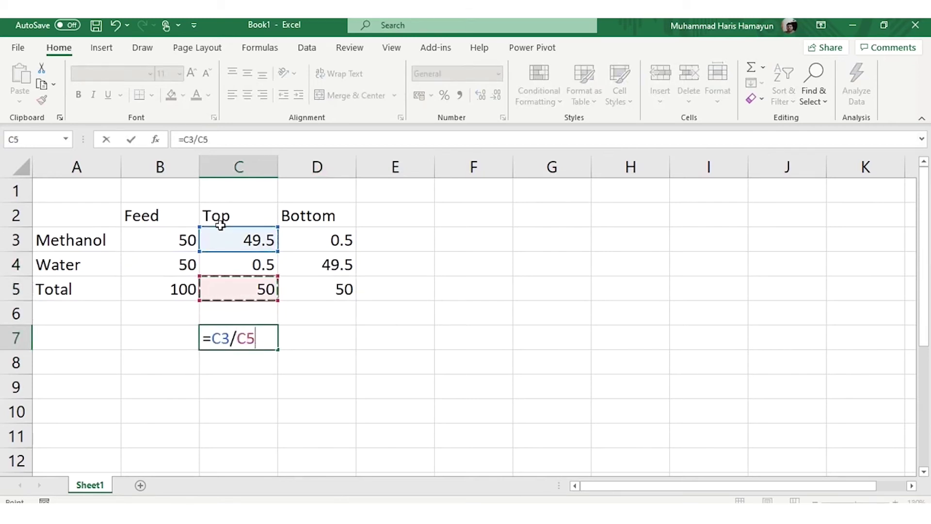
{"action": "key", "text": "Return"}
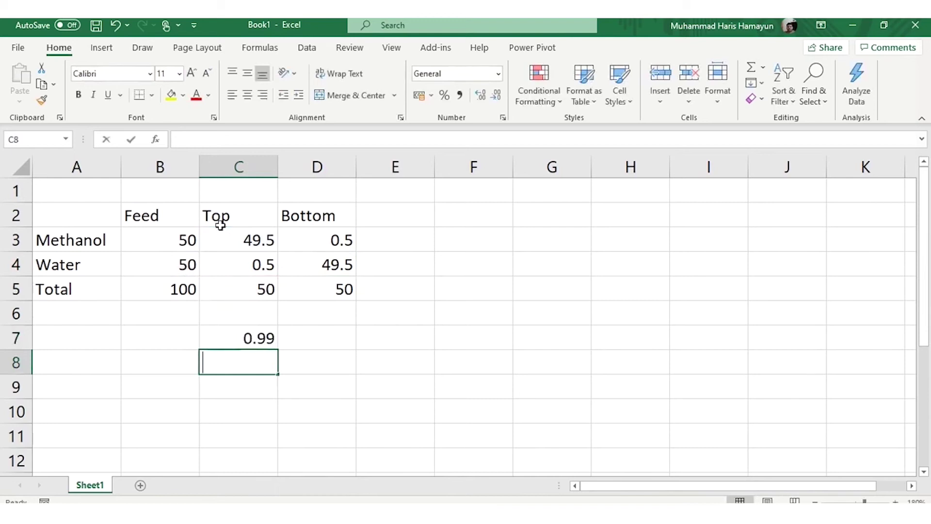
{"action": "type", "text": "="}
{"action": "key", "text": "Up"}
{"action": "key", "text": "Up"}
{"action": "key", "text": "Up"}
{"action": "key", "text": "Up"}
{"action": "type", "text": "/"}
{"action": "key", "text": "Up"}
{"action": "key", "text": "Up"}
{"action": "key", "text": "Up"}
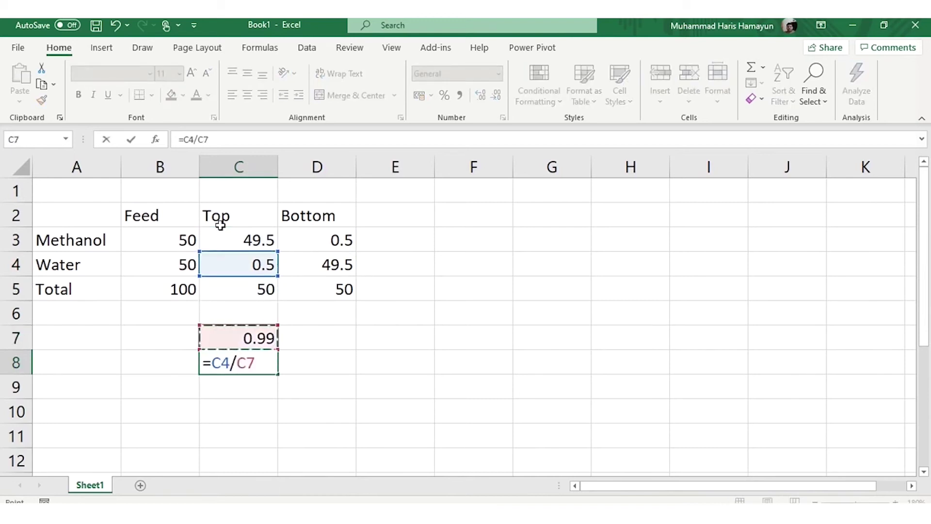
{"action": "key", "text": "Return"}
{"action": "key", "text": "Up"}
{"action": "key", "text": "Up"}
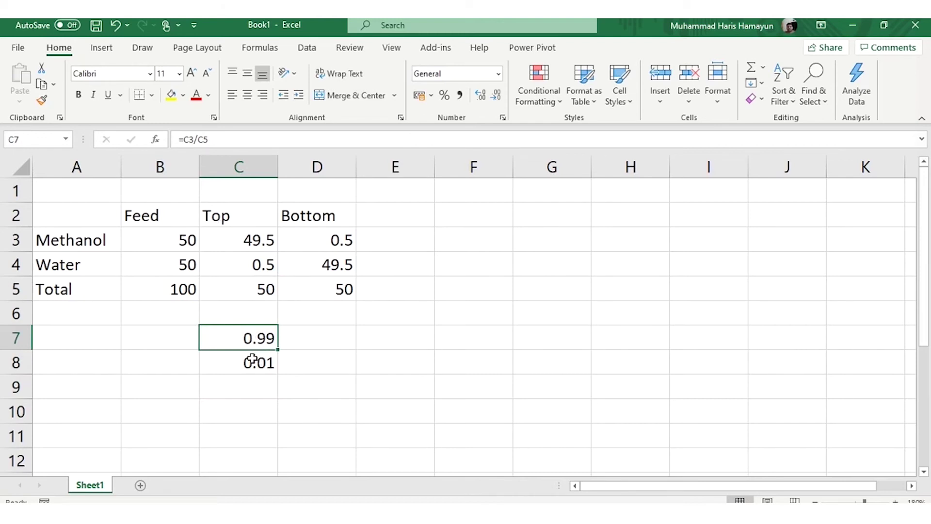
Enter the bottom compositions =D3/D5 and =D4/D5 in D7:D8, giving 0.01 and 0.99
{"action": "key", "text": "Right"}
{"action": "type", "text": "="}
{"action": "key", "text": "Up"}
{"action": "key", "text": "Up"}
{"action": "key", "text": "Up"}
{"action": "key", "text": "Up"}
{"action": "type", "text": "/"}
{"action": "key", "text": "Up"}
{"action": "key", "text": "Up"}
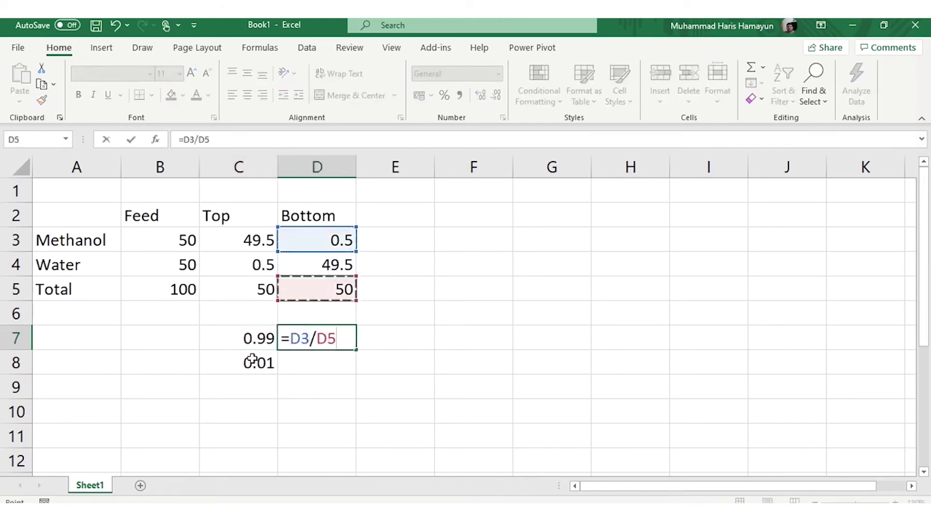
{"action": "key", "text": "Return"}
{"action": "type", "text": "="}
{"action": "key", "text": "Up"}
{"action": "key", "text": "Up"}
{"action": "key", "text": "Up"}
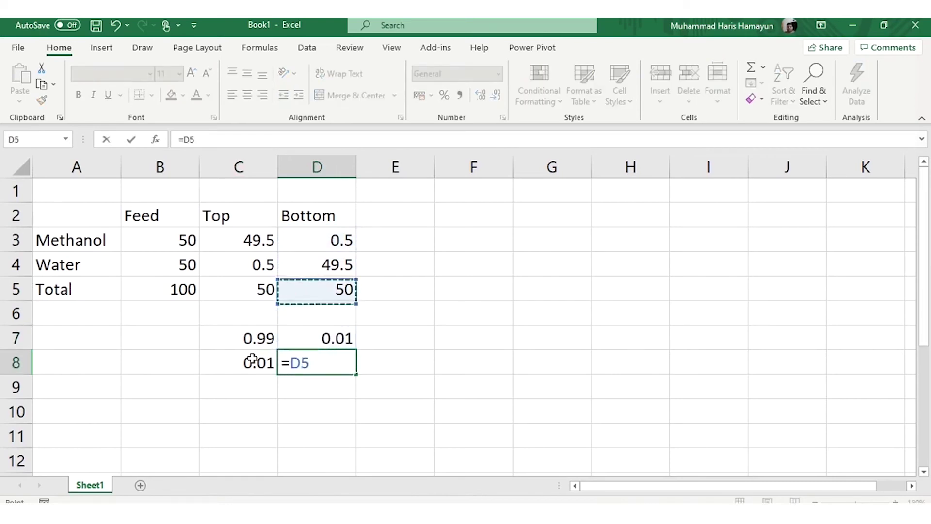
{"action": "key", "text": "Up"}
{"action": "type", "text": "/"}
{"action": "key", "text": "Up"}
{"action": "key", "text": "Up"}
{"action": "key", "text": "Up"}
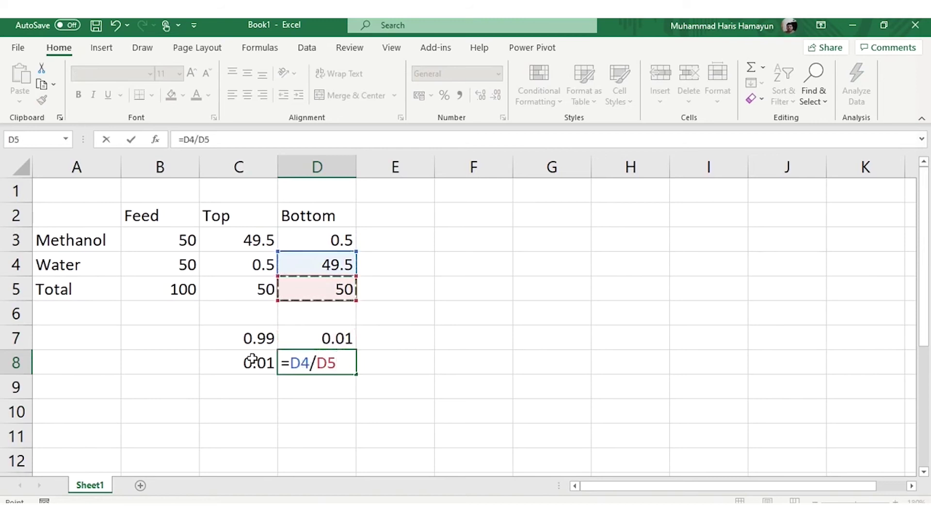
{"action": "key", "text": "Return"}
{"action": "key", "text": "Up"}
{"action": "key", "text": "Up"}
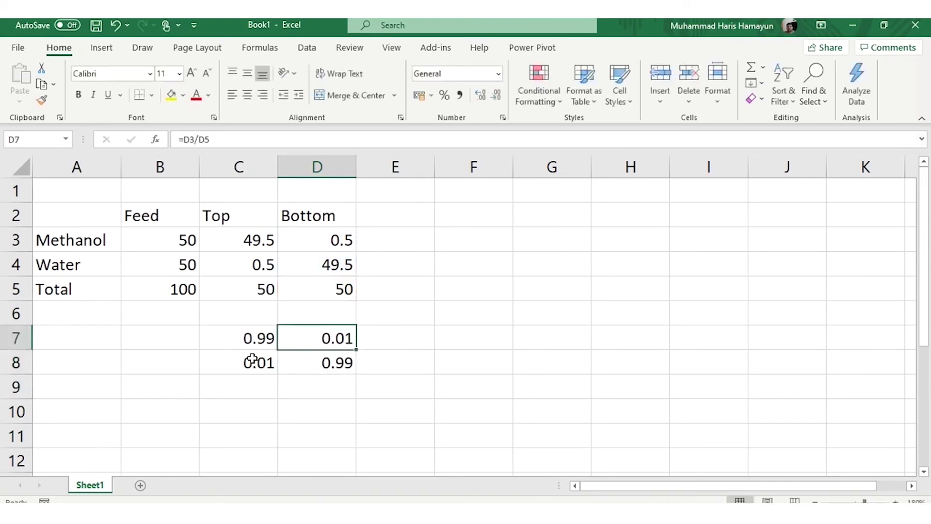
{"action": "key", "text": "Down"}
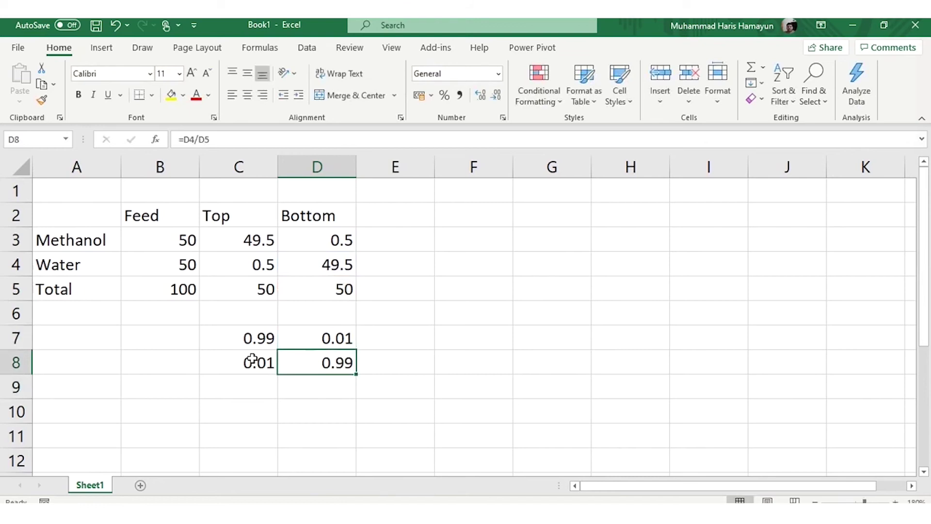
Add a bold Composition heading merged and centred across C6:D6
{"action": "key", "text": "Up"}
{"action": "key", "text": "Left"}
{"action": "key", "text": "Left"}
{"action": "key", "text": "Up"}
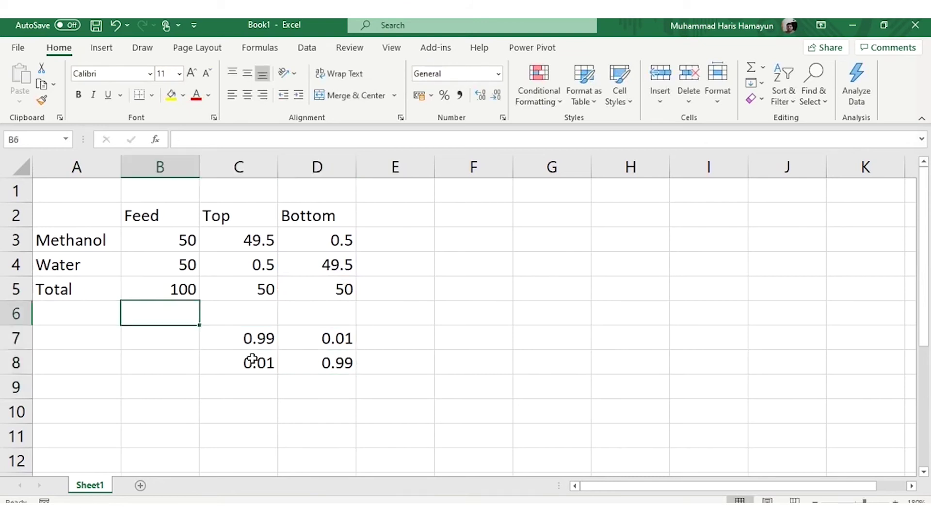
{"action": "key", "text": "Right"}
{"action": "key", "text": "shift+Right"}
{"action": "type", "text": "Composition"}
{"action": "key", "text": "Return"}
{"action": "left_click", "coordinate": [357, 97]}
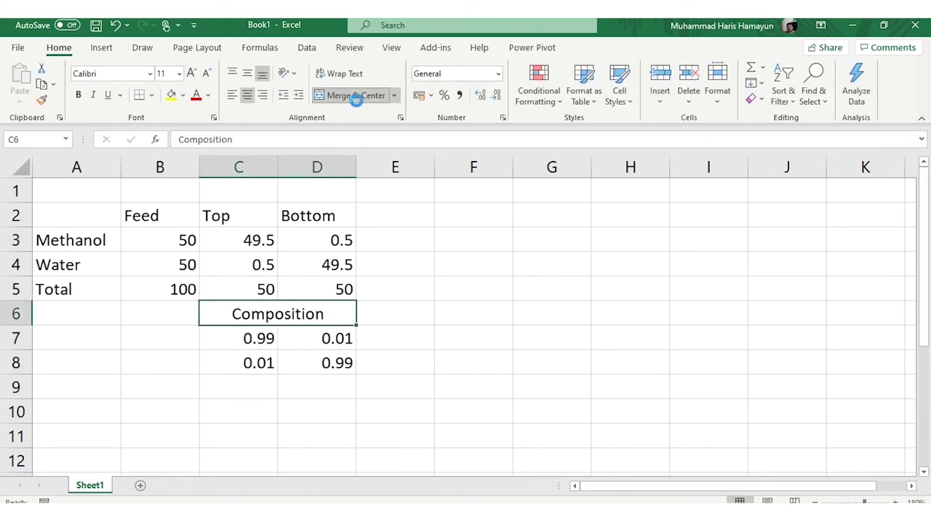
{"action": "key", "text": "ctrl+b"}
{"action": "key", "text": "Up"}
{"action": "key", "text": "Up"}
{"action": "key", "text": "Up"}
{"action": "key", "text": "Right"}
{"action": "key", "text": "Right"}
{"action": "key", "text": "Right"}
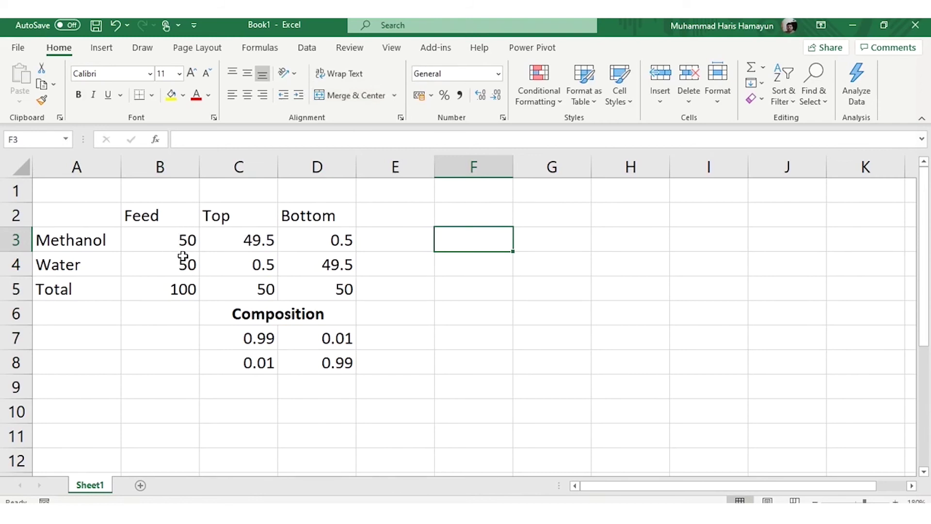
Enter recovery formulas =C3/B3 and =C4/B4 in F3 and F4, giving 0.99 and 0.01
{"action": "type", "text": "="}
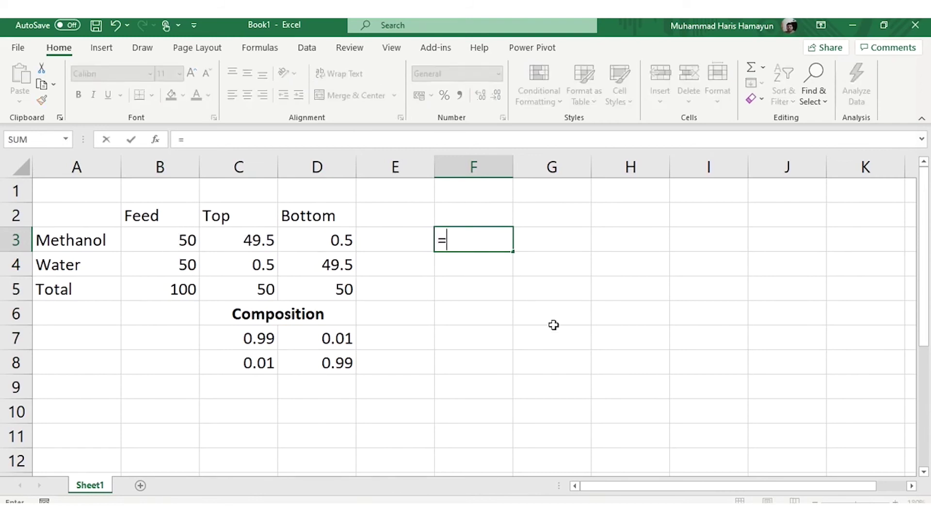
{"action": "key", "text": "Left"}
{"action": "key", "text": "Left"}
{"action": "key", "text": "Left"}
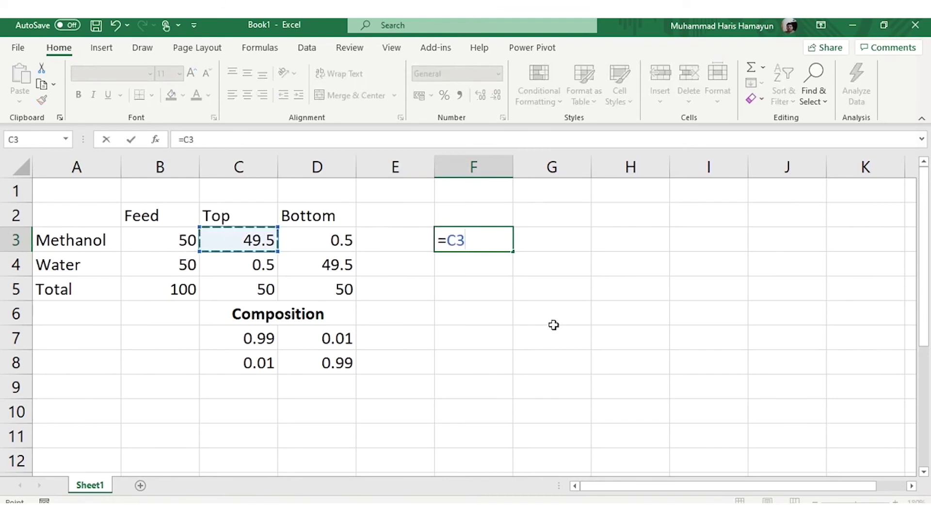
{"action": "type", "text": "/"}
{"action": "key", "text": "Left"}
{"action": "key", "text": "Left"}
{"action": "key", "text": "Left"}
{"action": "key", "text": "Left"}
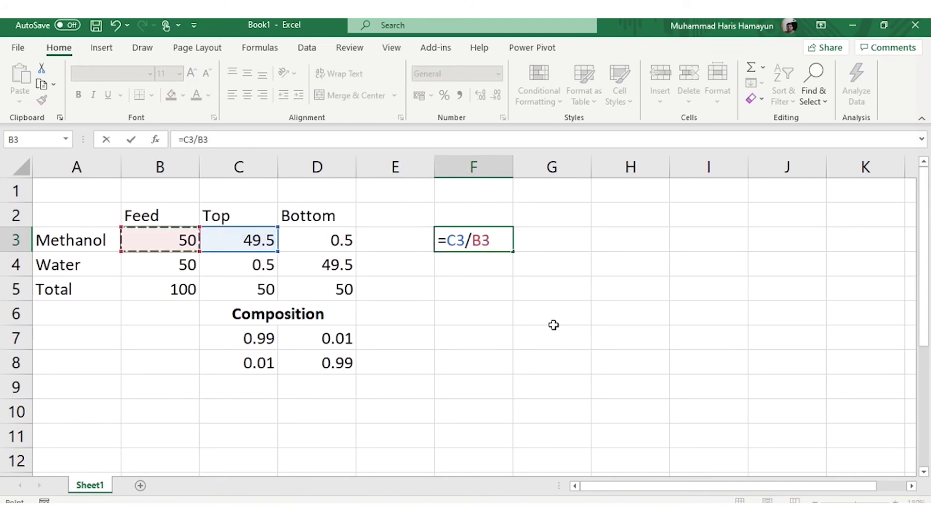
{"action": "key", "text": "Return"}
{"action": "key", "text": "Up"}
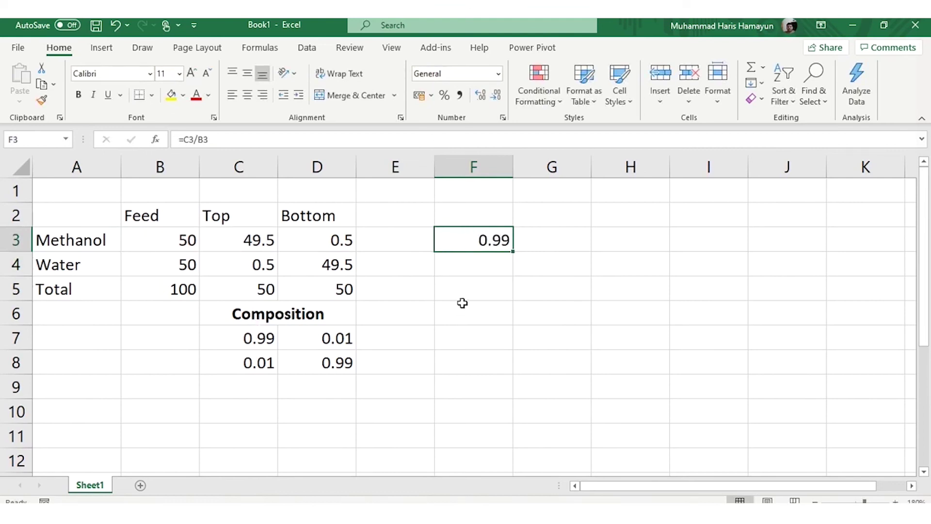
{"action": "key", "text": "Down"}
{"action": "type", "text": "="}
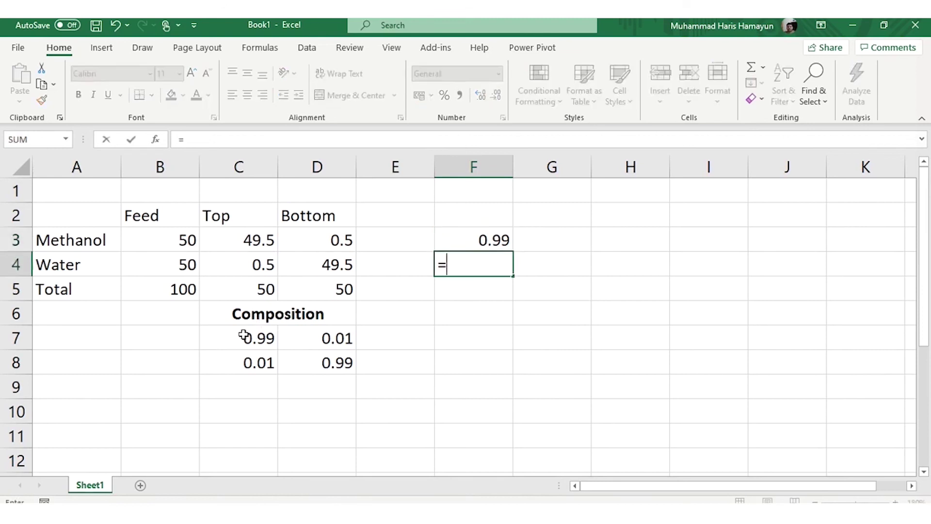
{"action": "key", "text": "Left"}
{"action": "key", "text": "Left"}
{"action": "key", "text": "Left"}
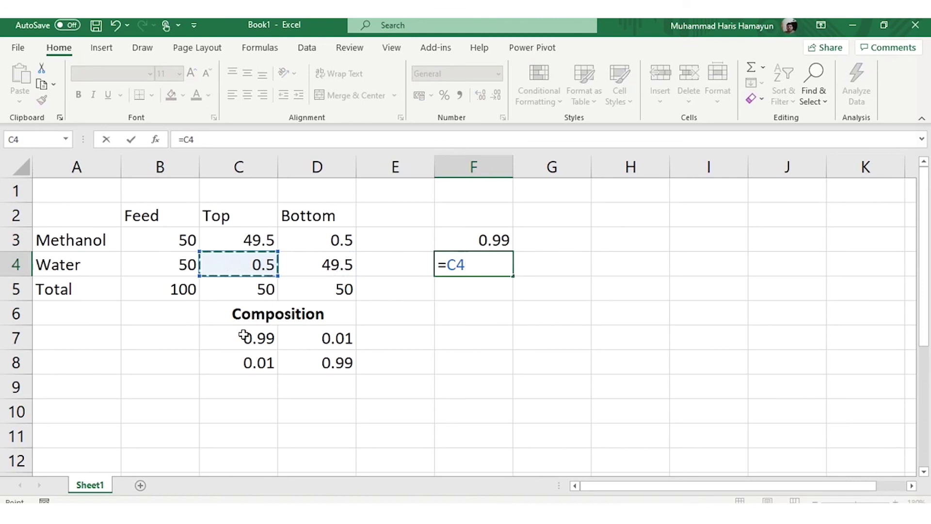
{"action": "type", "text": "/"}
{"action": "key", "text": "Left"}
{"action": "key", "text": "Left"}
{"action": "key", "text": "Left"}
{"action": "key", "text": "Left"}
{"action": "key", "text": "Return"}
{"action": "key", "text": "Up"}
{"action": "key", "text": "Up"}
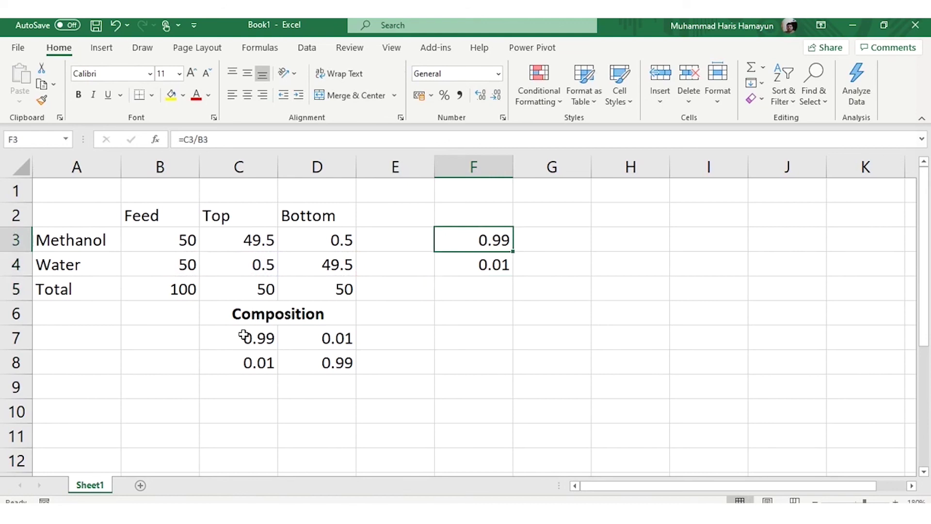
Label the recovery column with a Recovery heading in F2
{"action": "key", "text": "Right"}
{"action": "key", "text": "Left"}
{"action": "key", "text": "Up"}
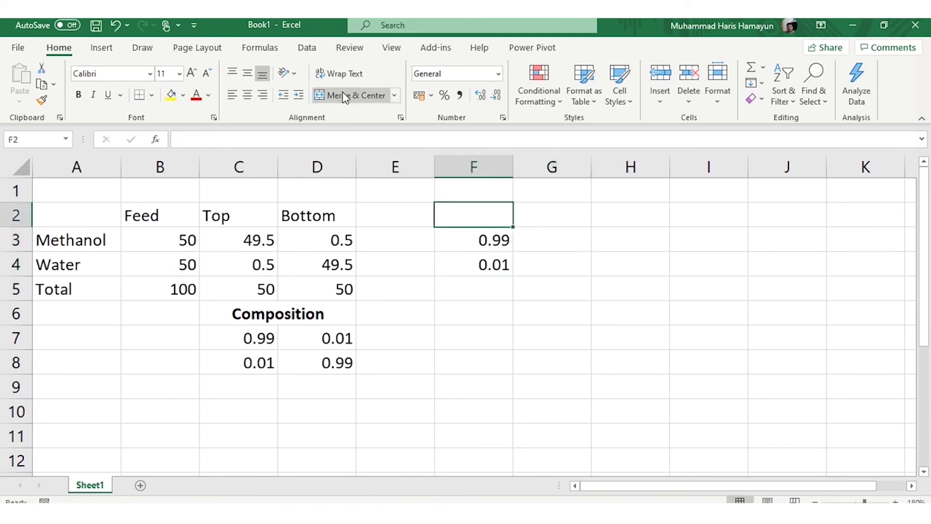
{"action": "type", "text": "Recovery"}
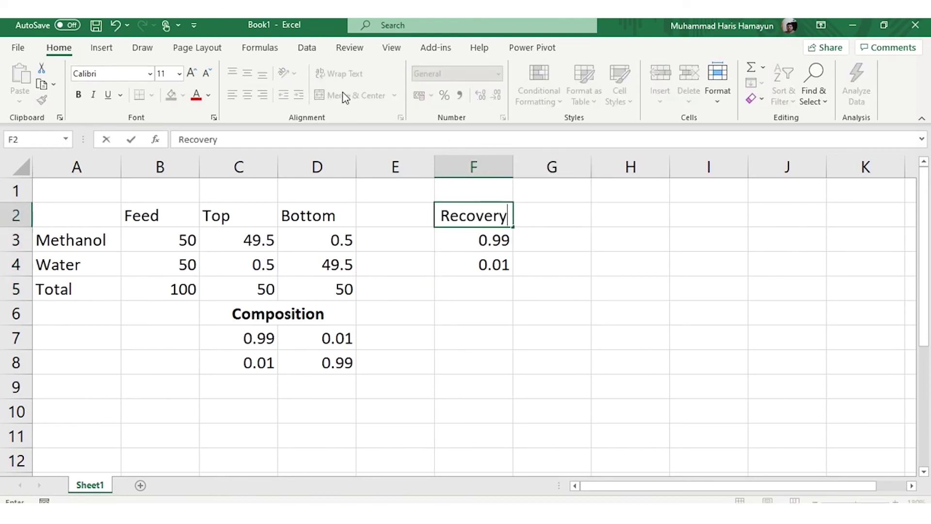
{"action": "key", "text": "Return"}
{"action": "key", "text": "Down"}
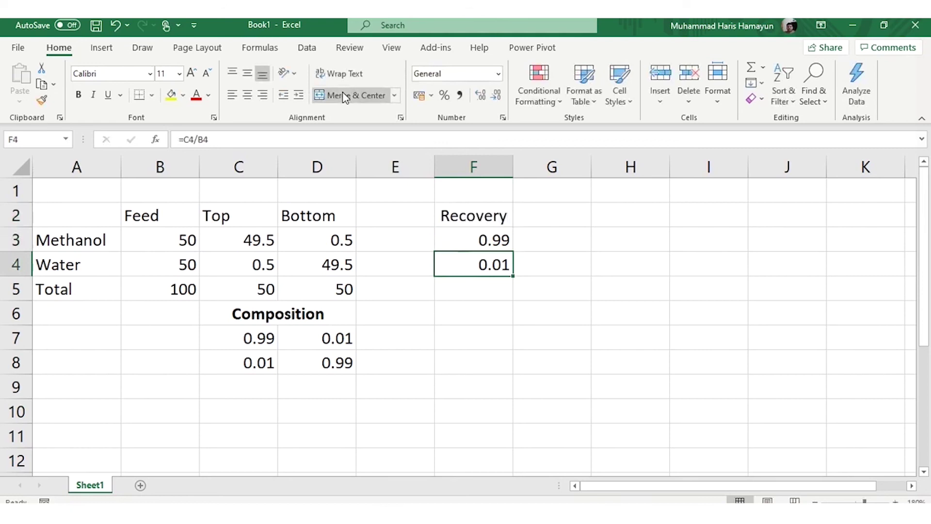